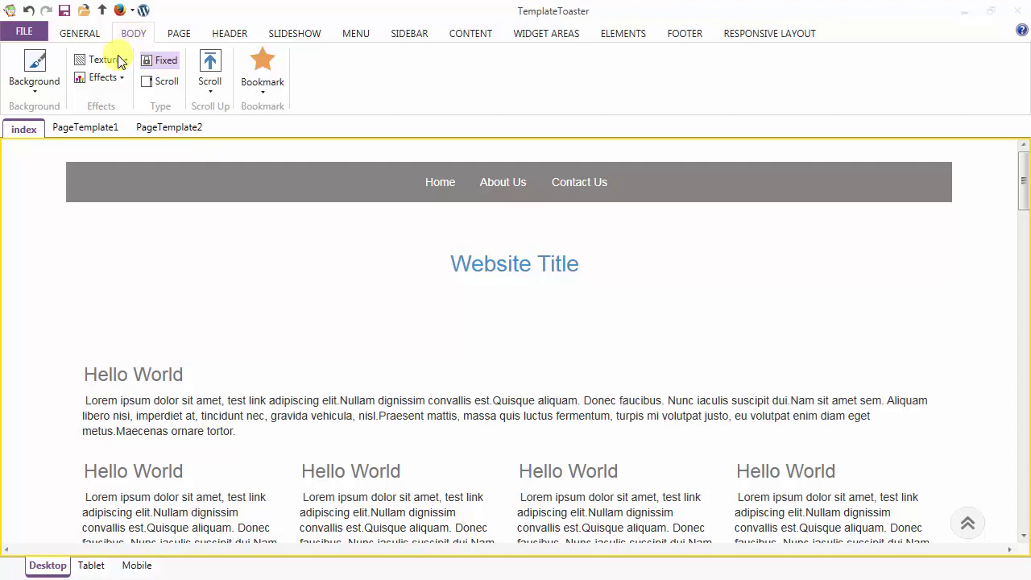
Fill the body background with a pink swatch from the Theme Color palette.
left_click(36, 74)
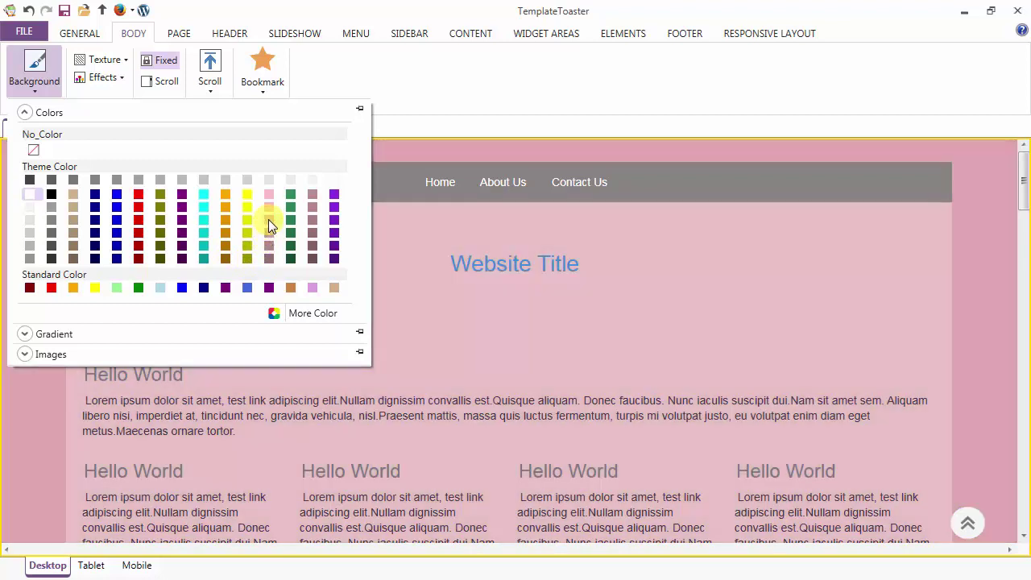
left_click(268, 219)
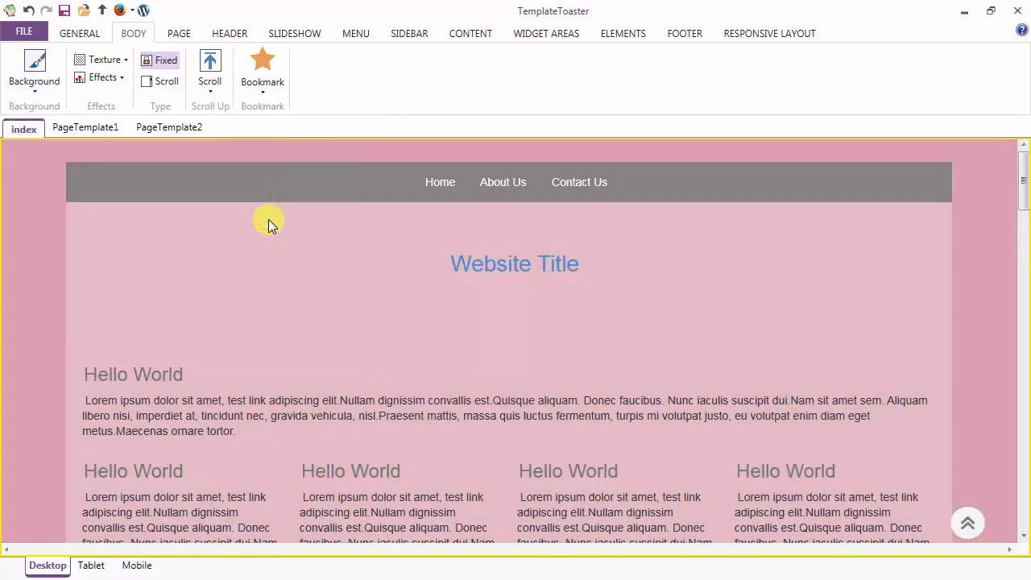
left_click(33, 73)
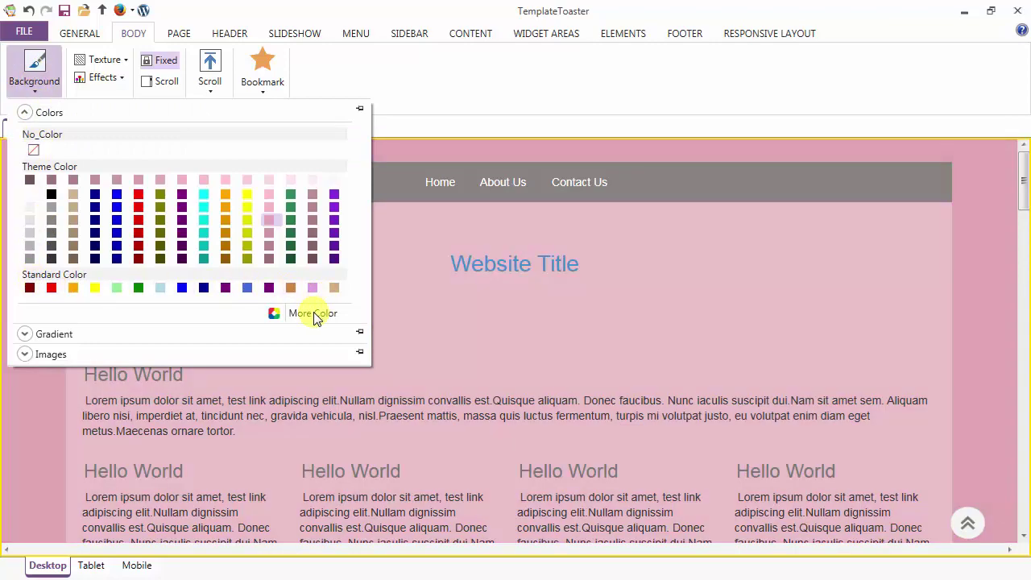
Sample the orange Bookmark star with the eyedropper to pick background colour #F1A355.
left_click(314, 316)
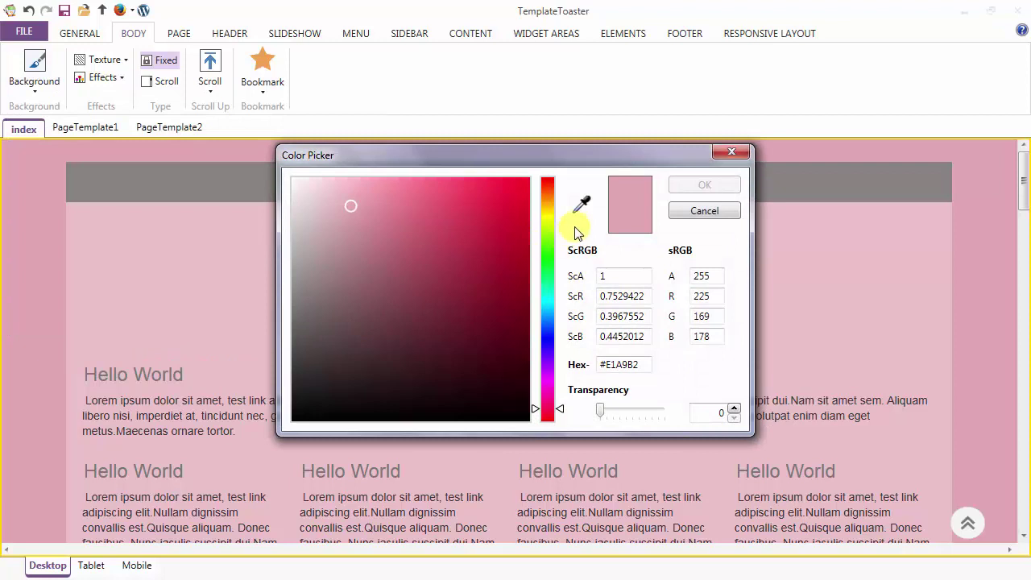
left_click(586, 197)
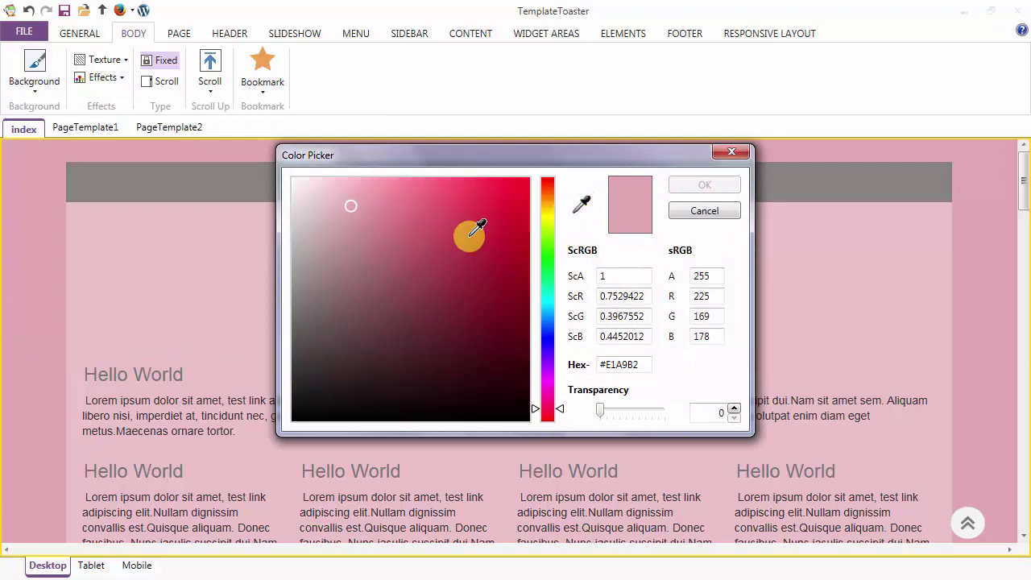
left_click(264, 69)
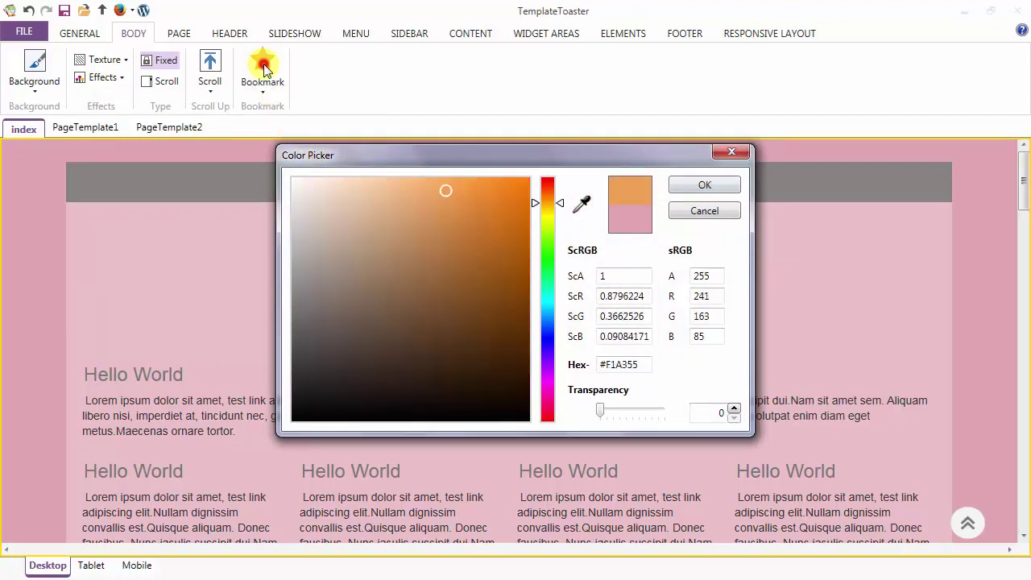
left_click(682, 186)
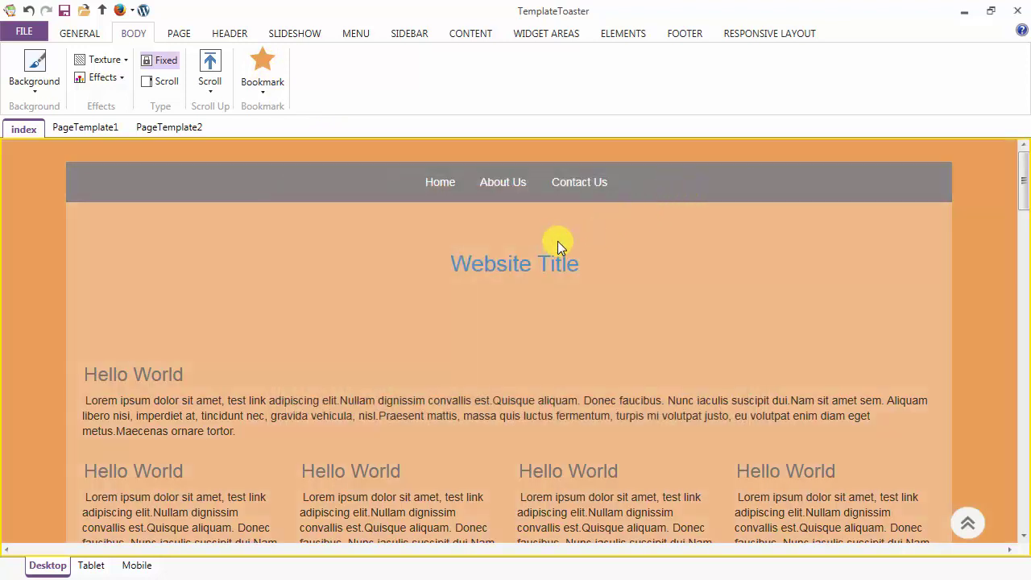
Expand the Background Gradient section and open More Gradients, with Linear Gradient selected.
left_click(33, 74)
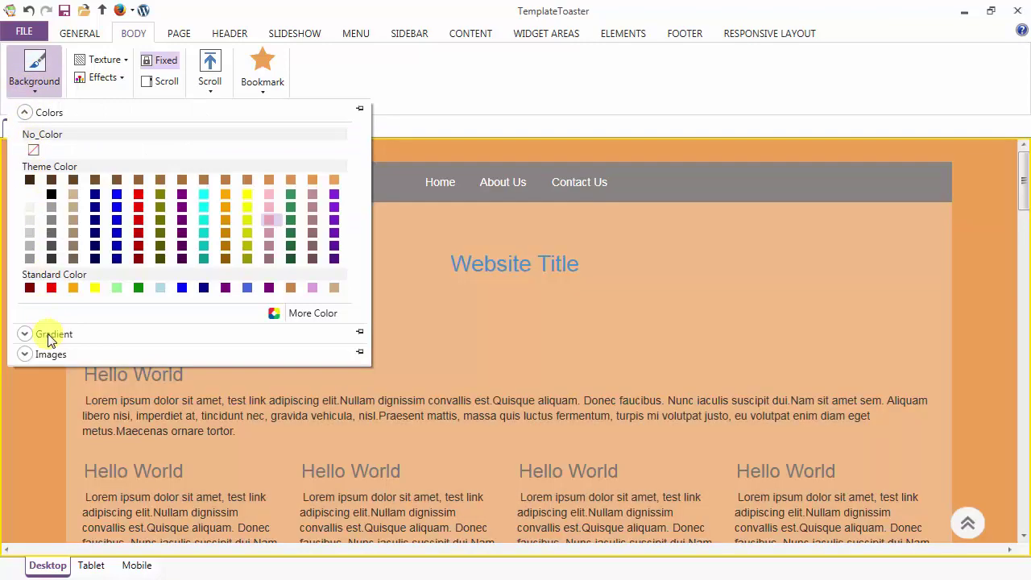
left_click(46, 335)
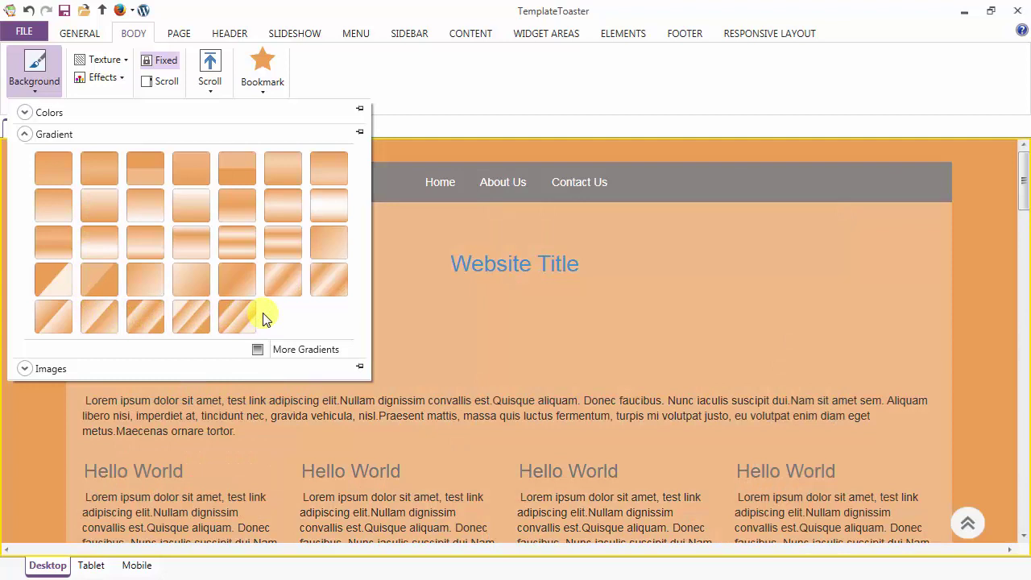
left_click(295, 352)
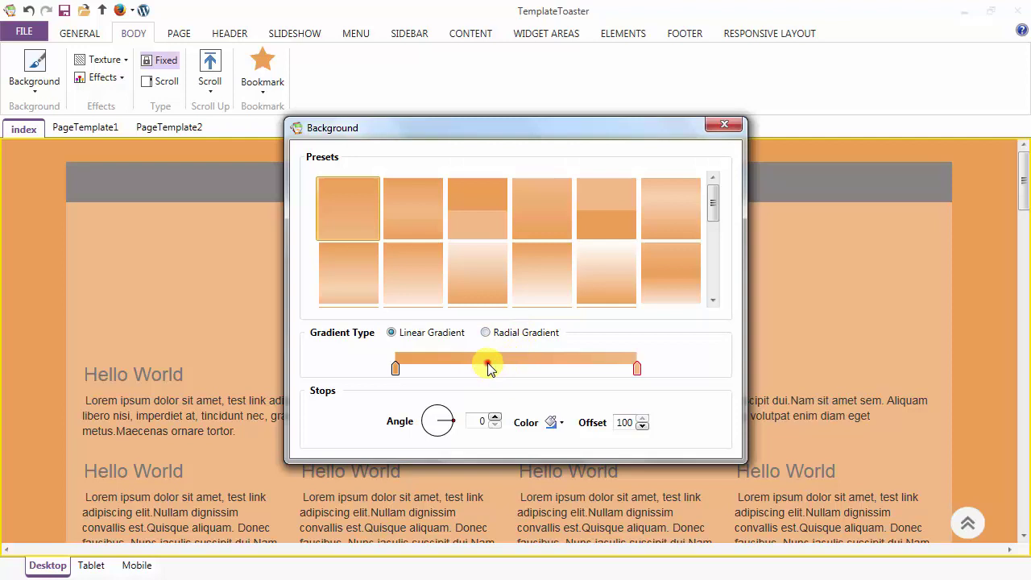
Add a dark brown #6E4B4B gradient stop at 38%.
left_click(488, 362)
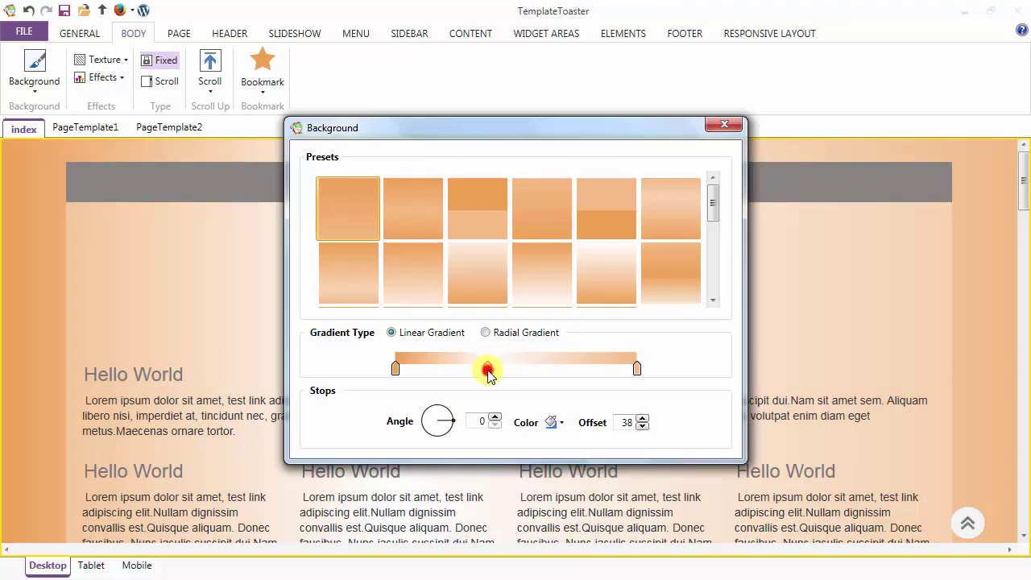
double_click(488, 369)
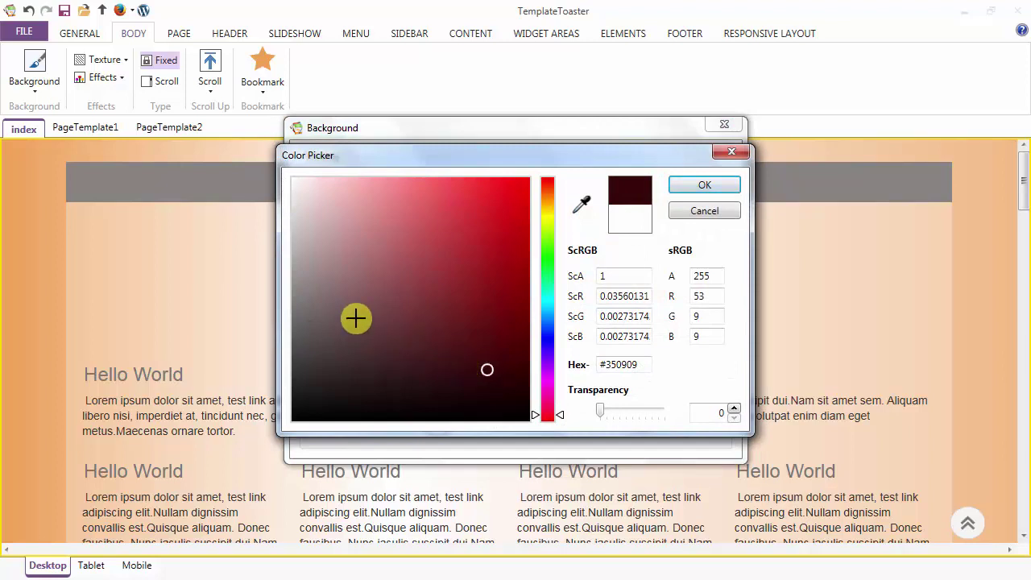
left_click(365, 315)
left_click(705, 187)
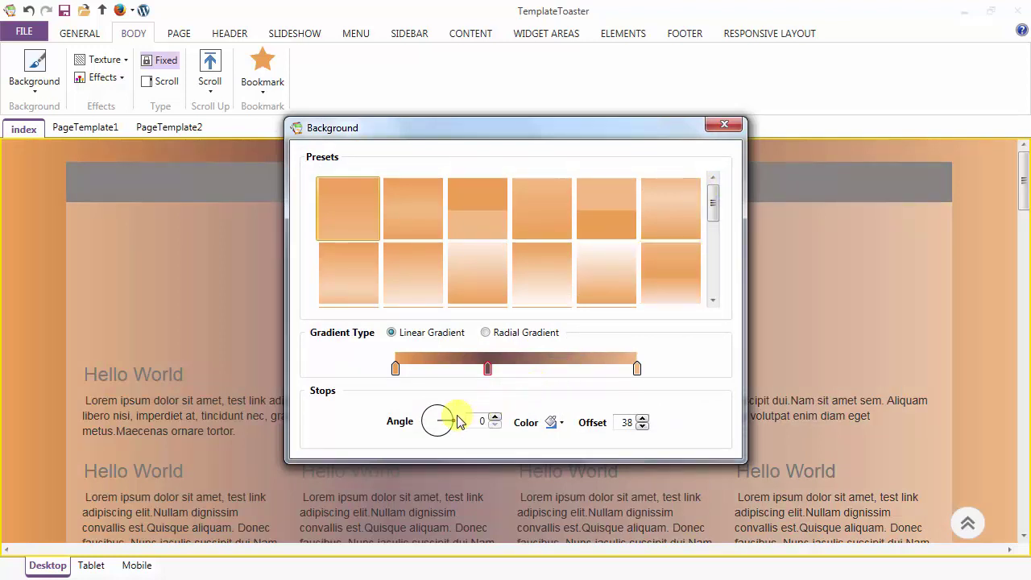
Rotate the gradient angle to 76° and close the gradient editor.
left_click_drag(455, 427, 439, 407)
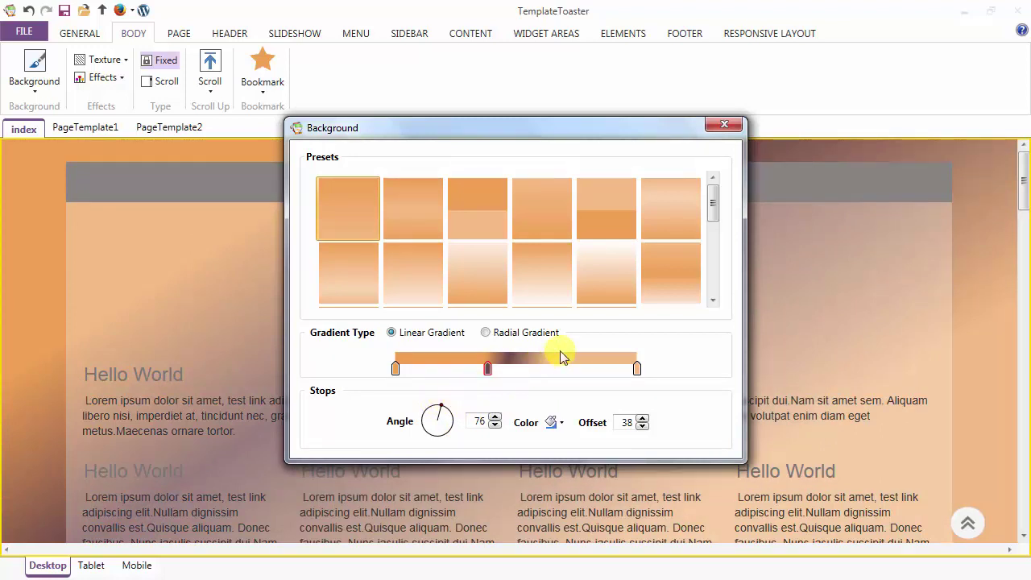
scroll(660, 241, "down", 2)
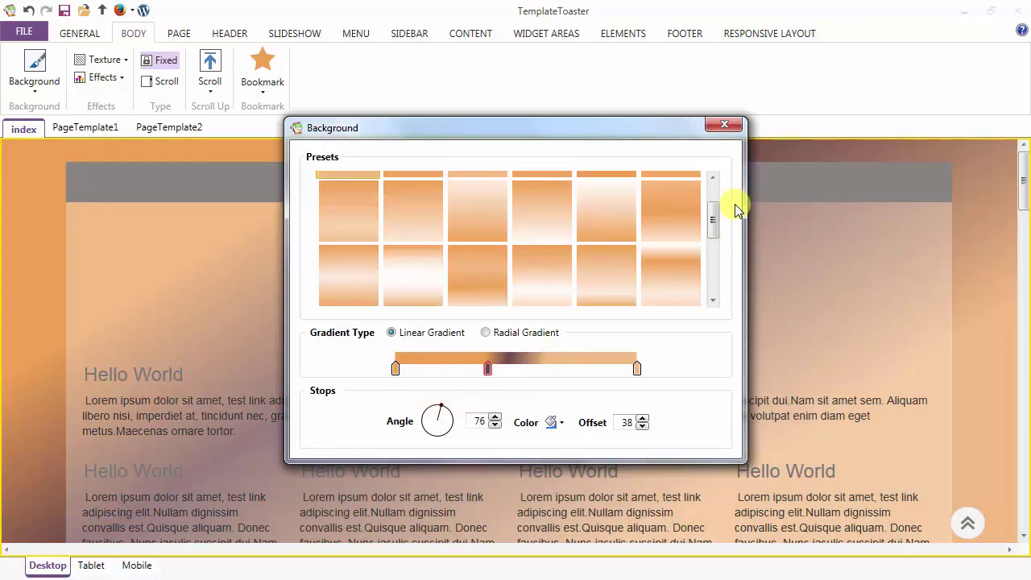
left_click(731, 127)
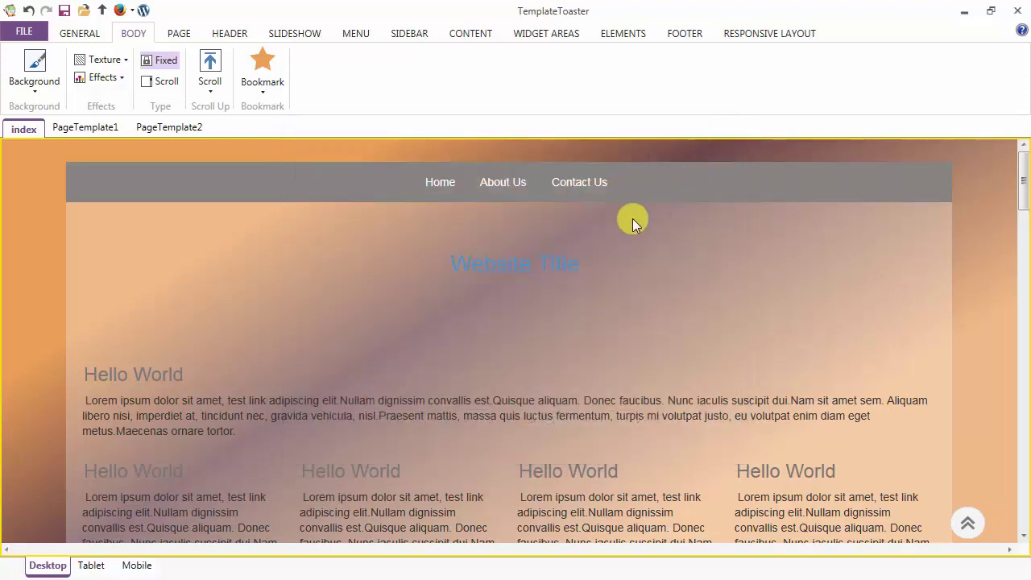
Set the living-room interior preset from More Images as the page background photo.
left_click(34, 76)
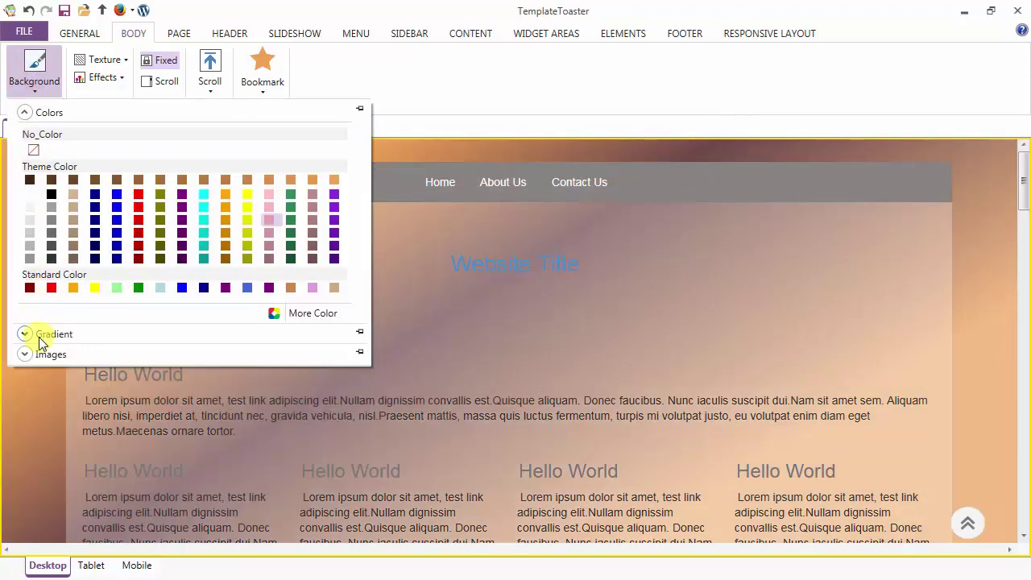
left_click(42, 342)
left_click(40, 363)
scroll(62, 369, "down", 3)
scroll(228, 366, "down", 5)
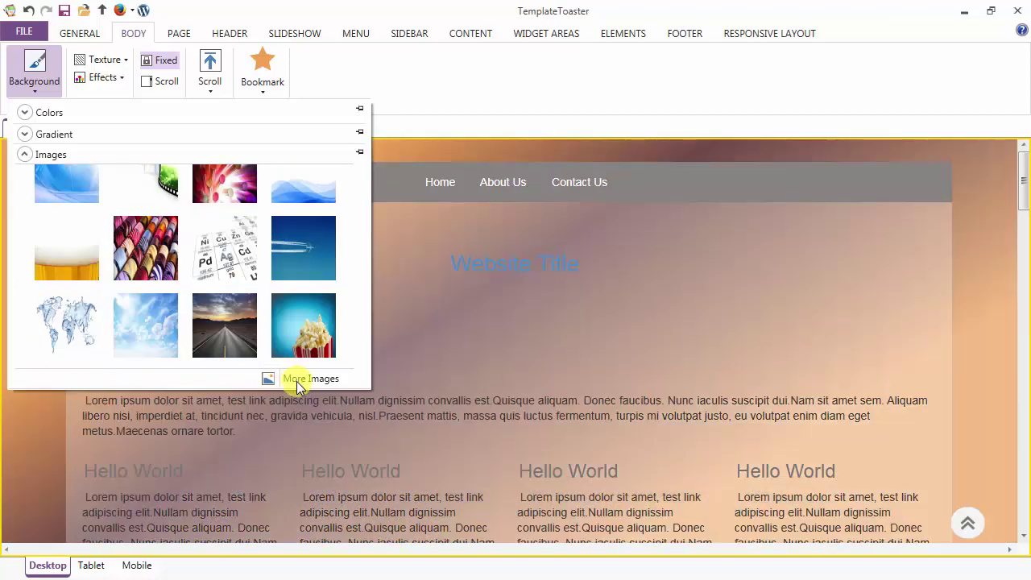
left_click(298, 381)
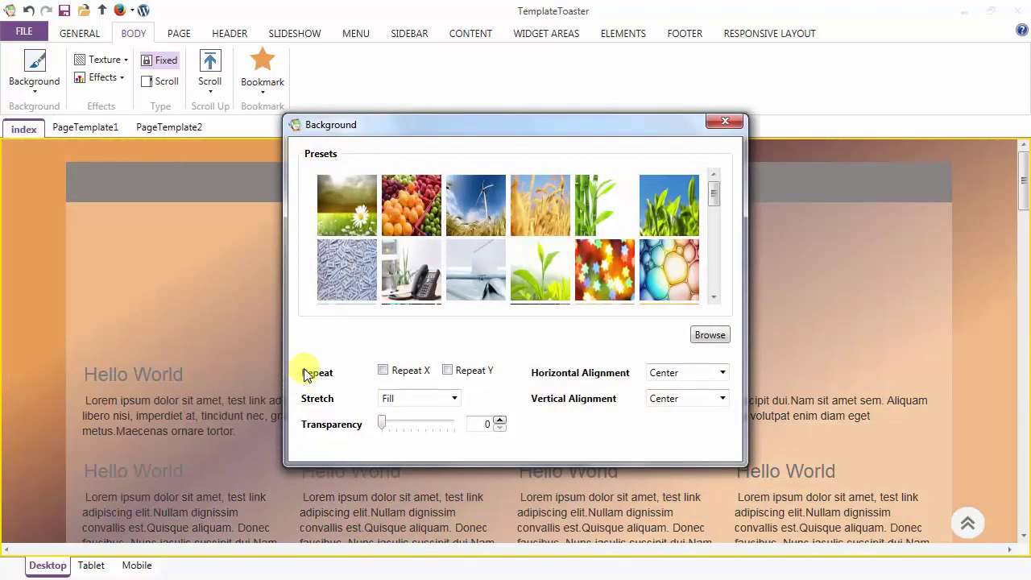
left_click_drag(712, 194, 716, 242)
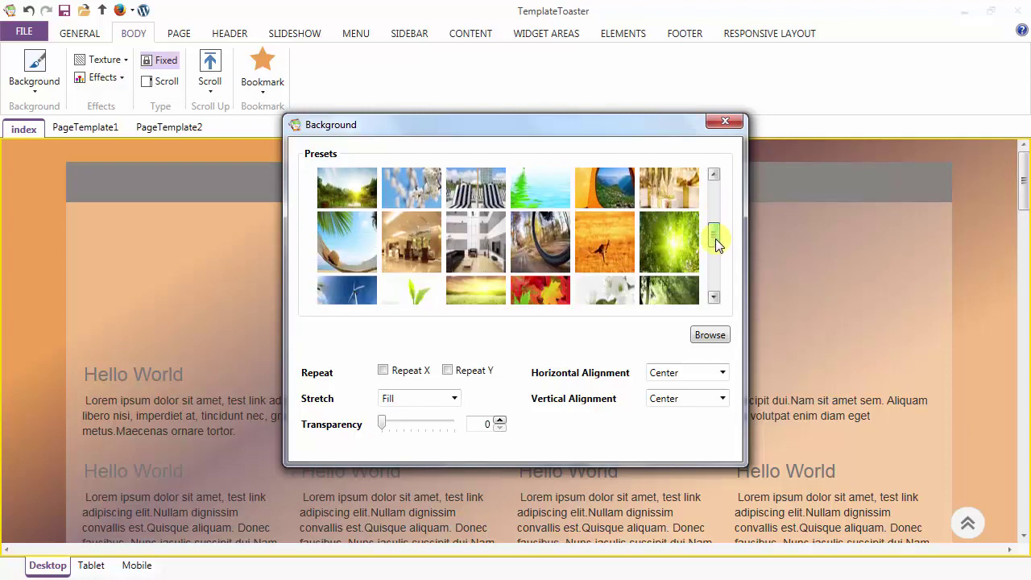
left_click(481, 253)
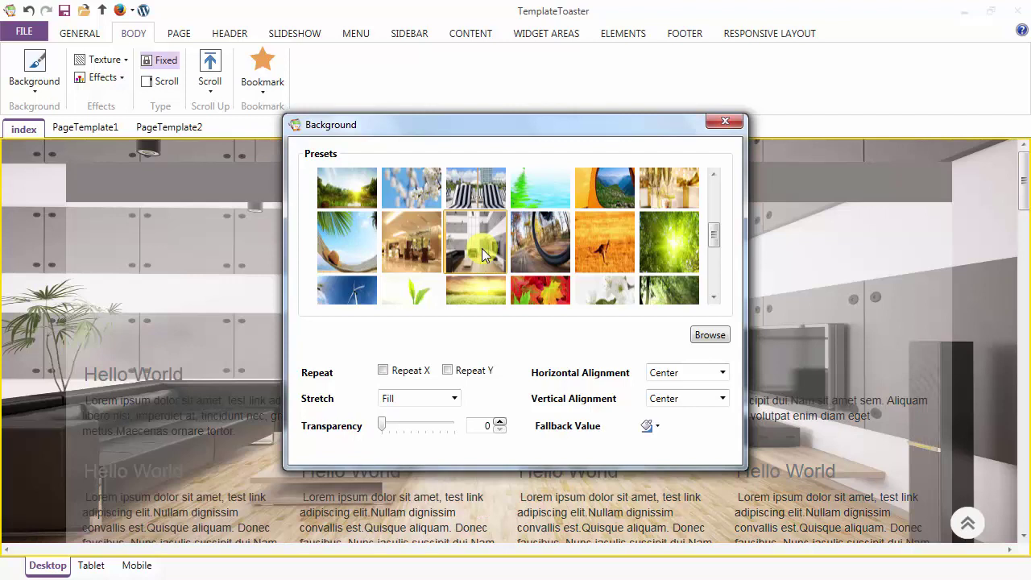
scroll(472, 290, "down", 1)
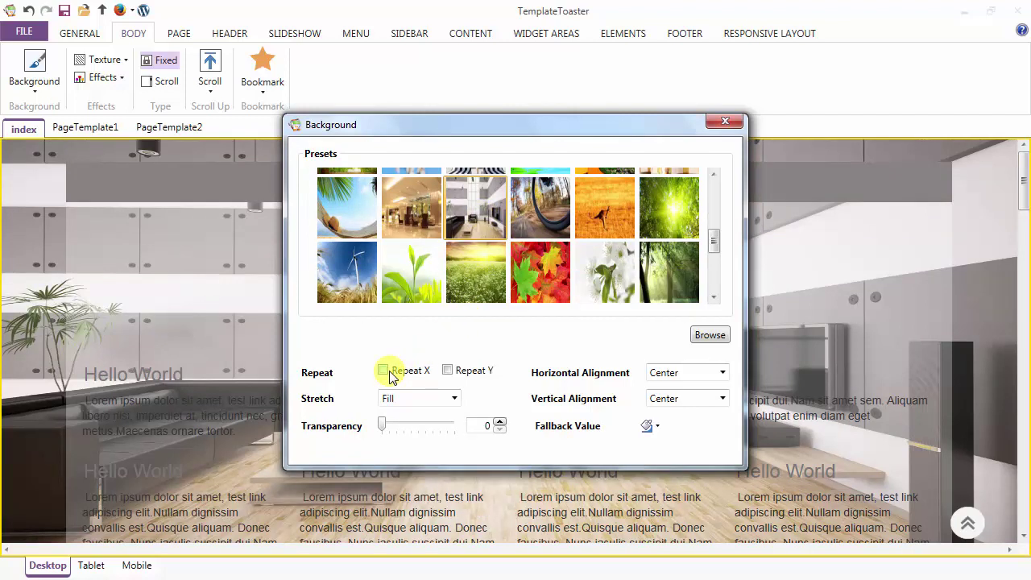
Keep Stretch Fill, transparency 0 and Center horizontal and vertical alignment, then close the dialog.
left_click(455, 398)
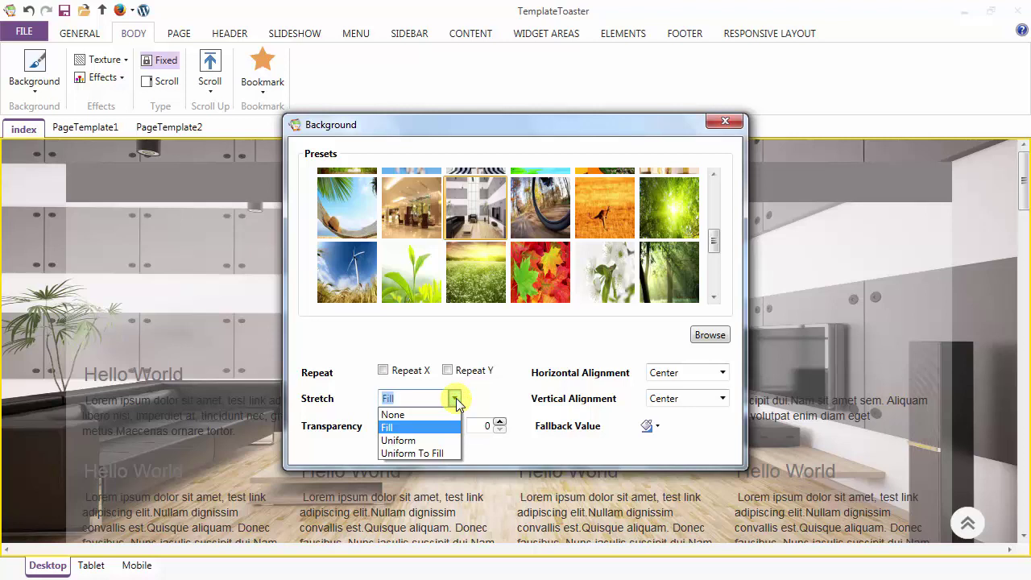
left_click(455, 400)
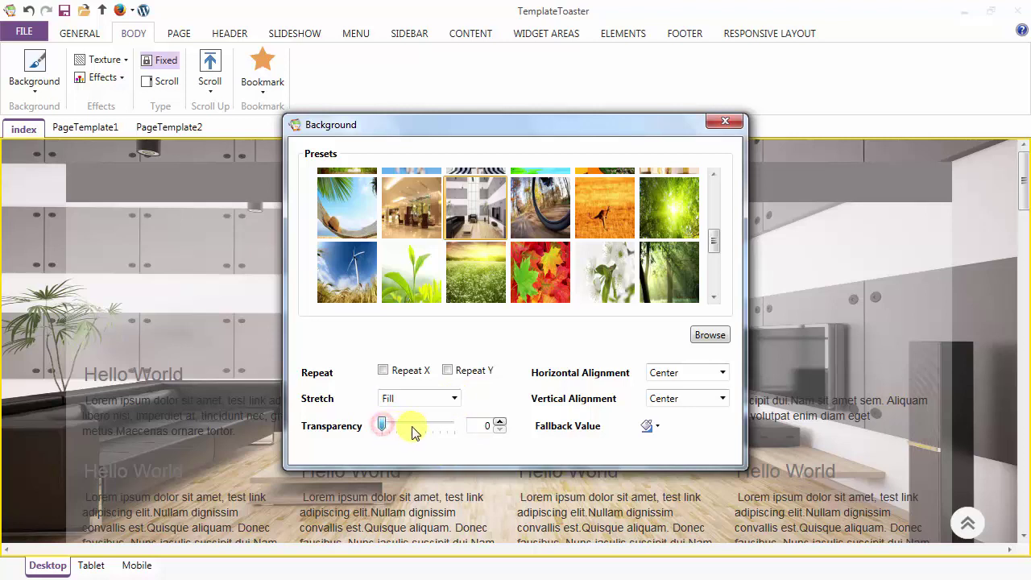
left_click_drag(418, 433, 383, 427)
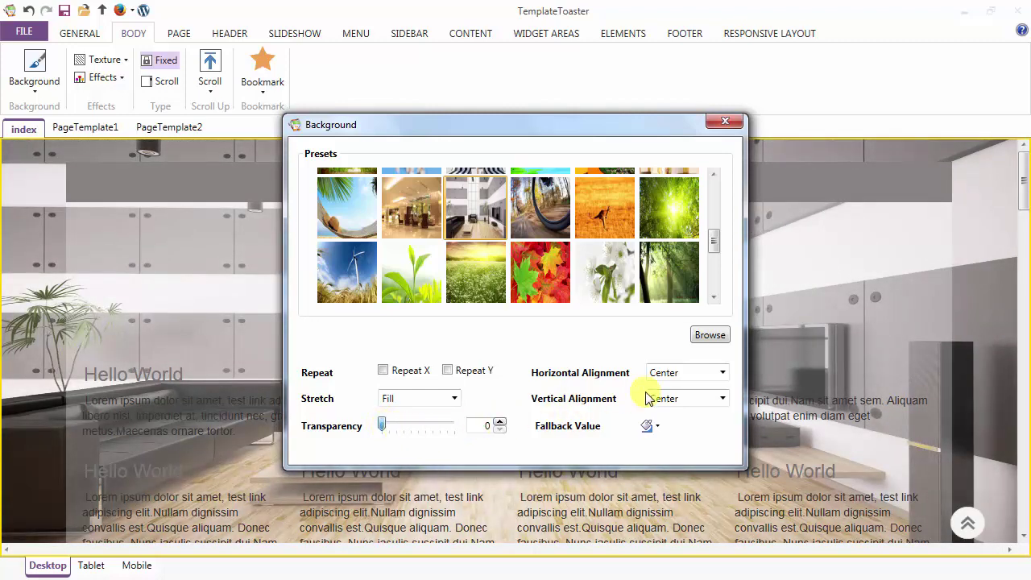
left_click(722, 373)
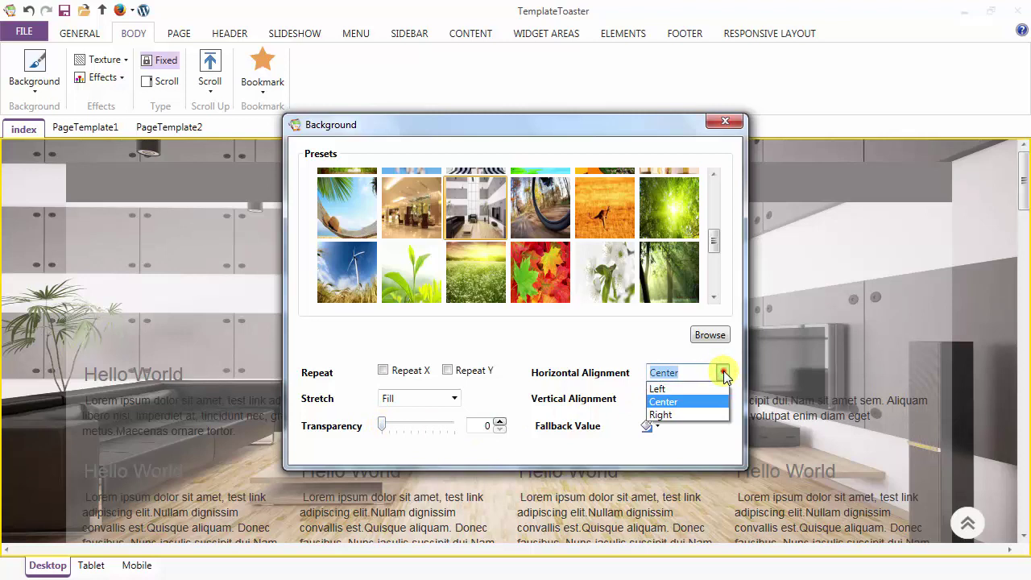
left_click(724, 375)
left_click(722, 399)
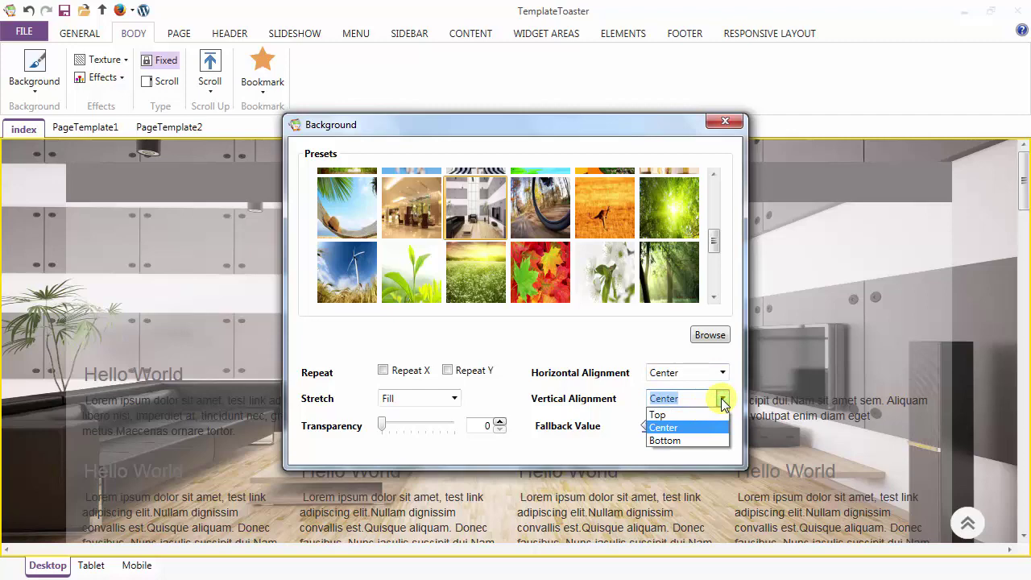
left_click(723, 401)
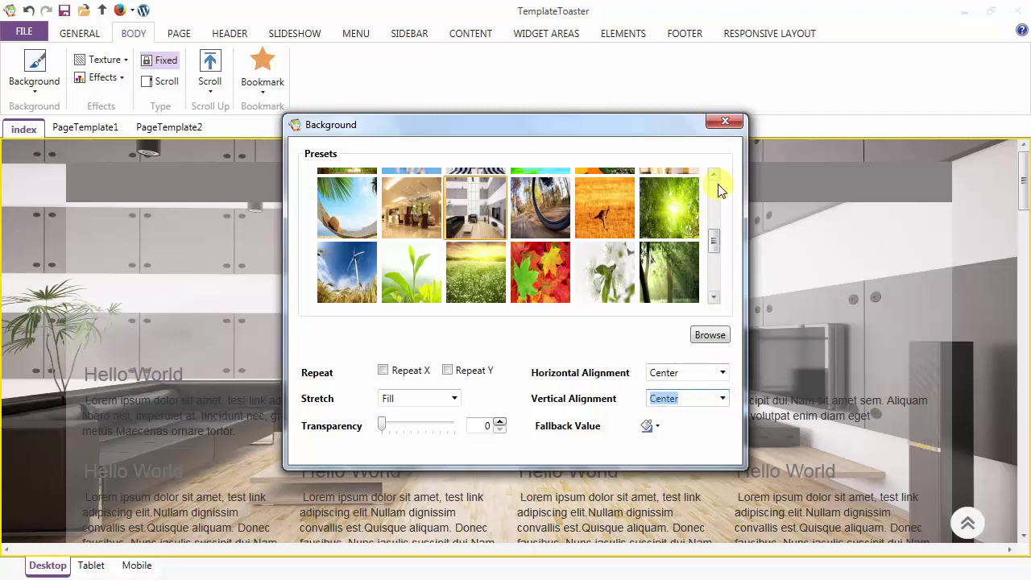
left_click(726, 122)
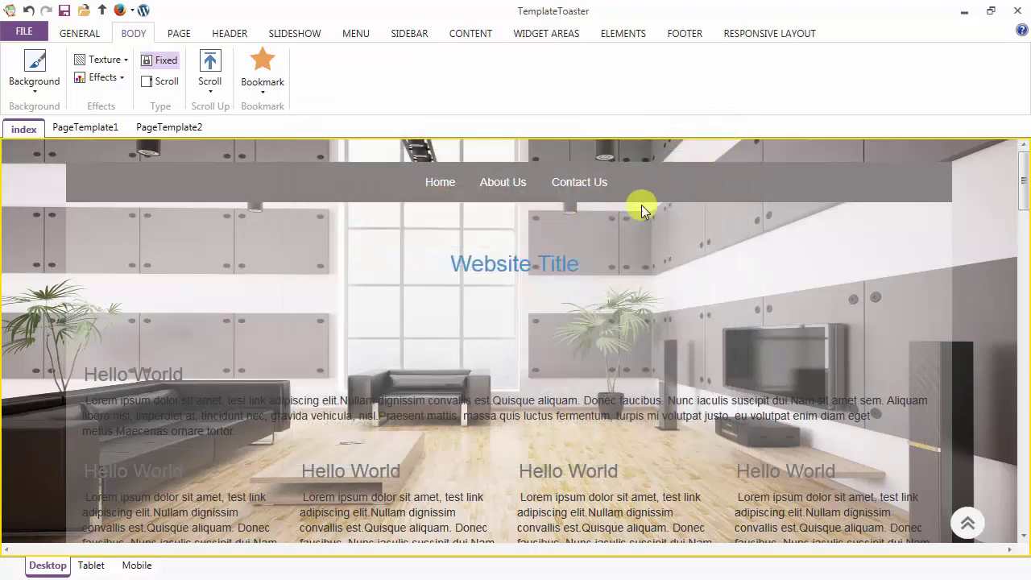
left_click(108, 64)
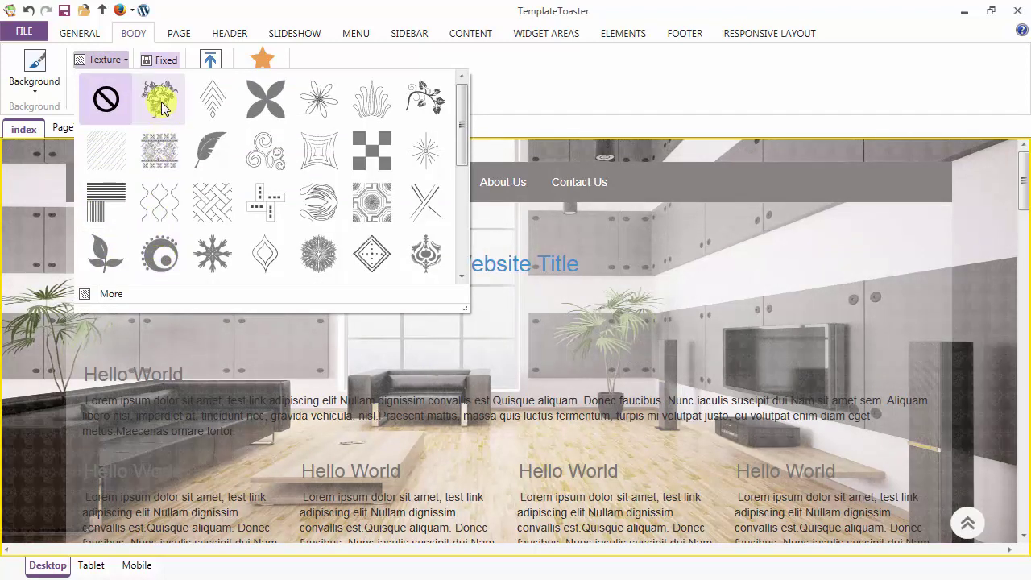
left_click(99, 65)
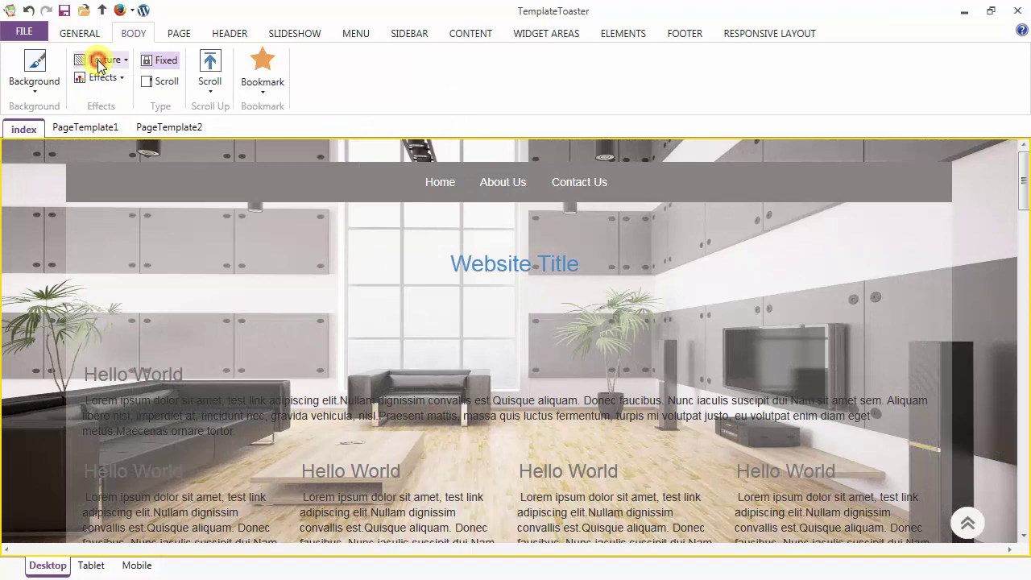
left_click(102, 81)
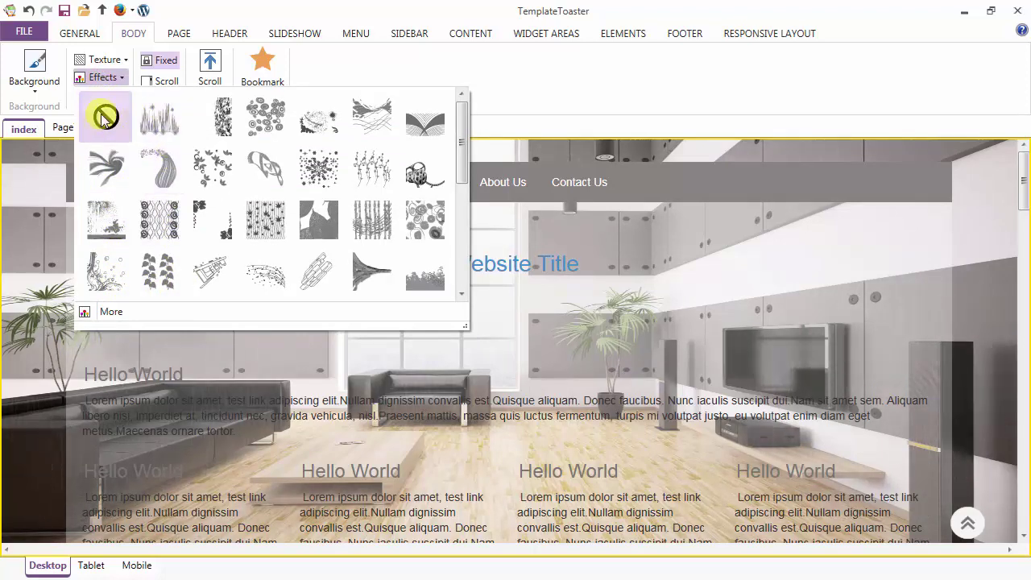
left_click(99, 81)
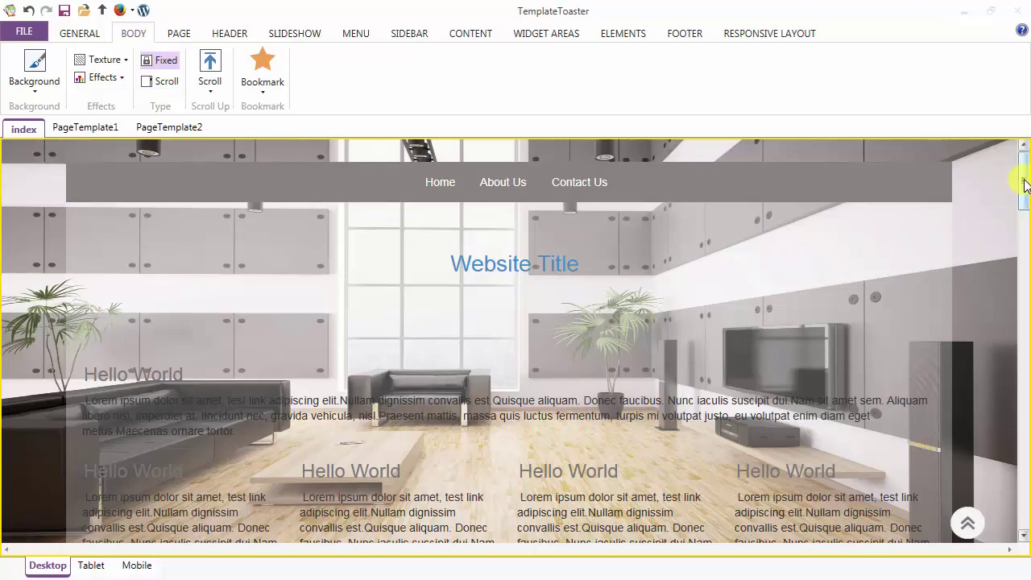
Compare Scroll and Fixed body background types, keep Fixed, and bring up the Scroll Up gallery.
left_click_drag(1024, 184, 1025, 515)
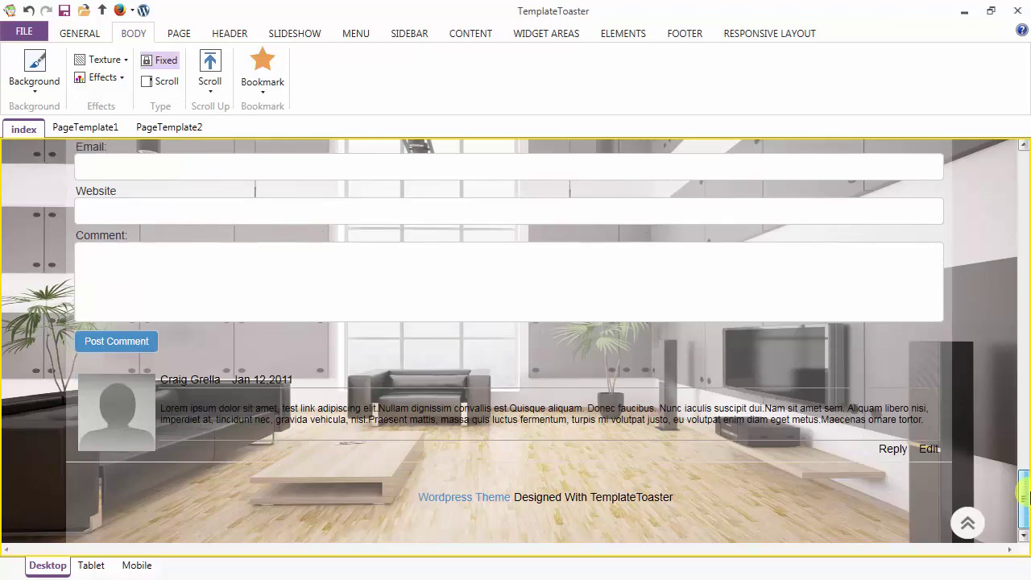
left_click(1025, 402)
left_click_drag(1026, 398, 1015, 177)
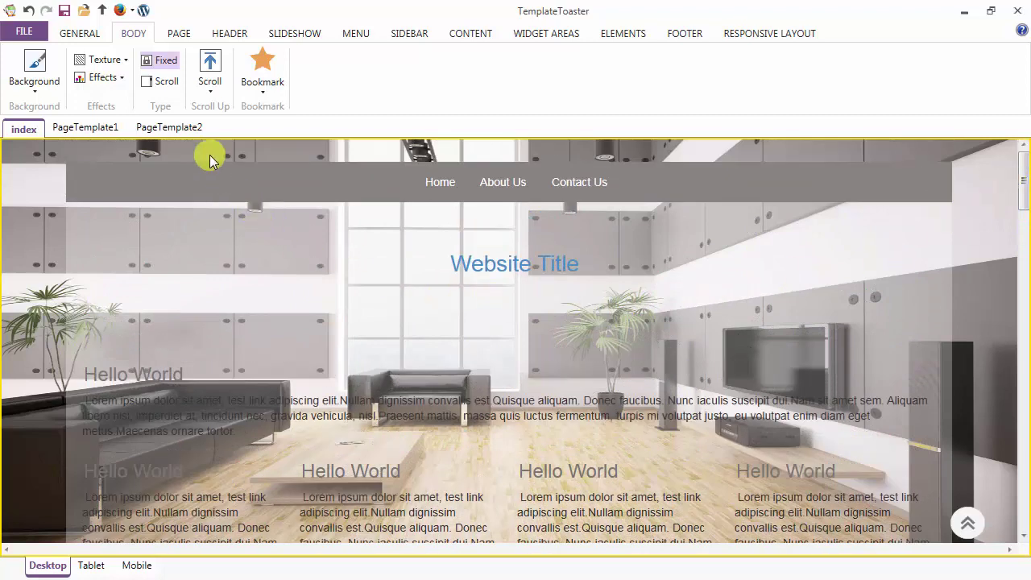
left_click(166, 84)
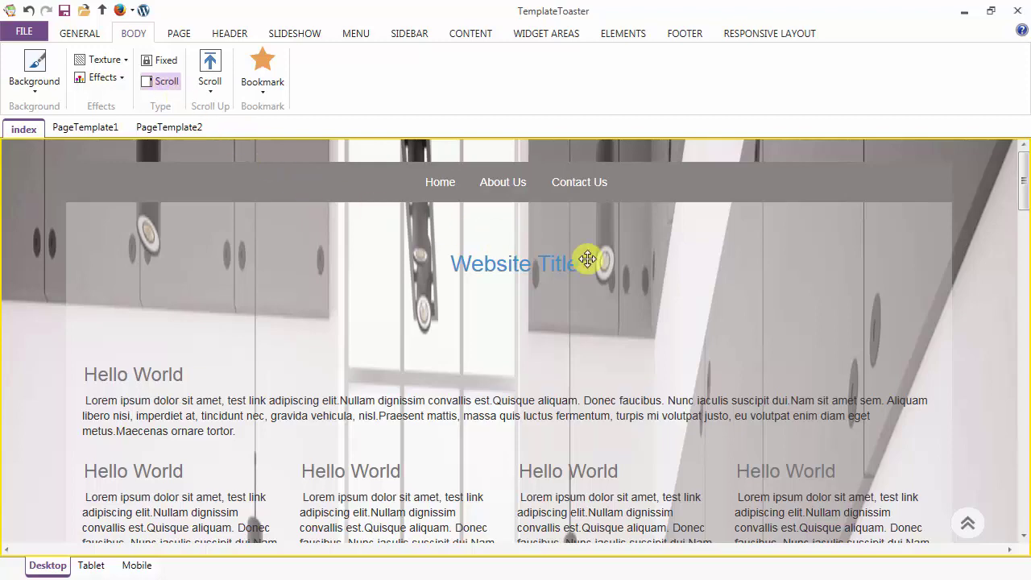
mouse_move(1025, 192)
left_mouse_down()
mouse_move(1015, 421)
mouse_move(1007, 184)
left_mouse_up()
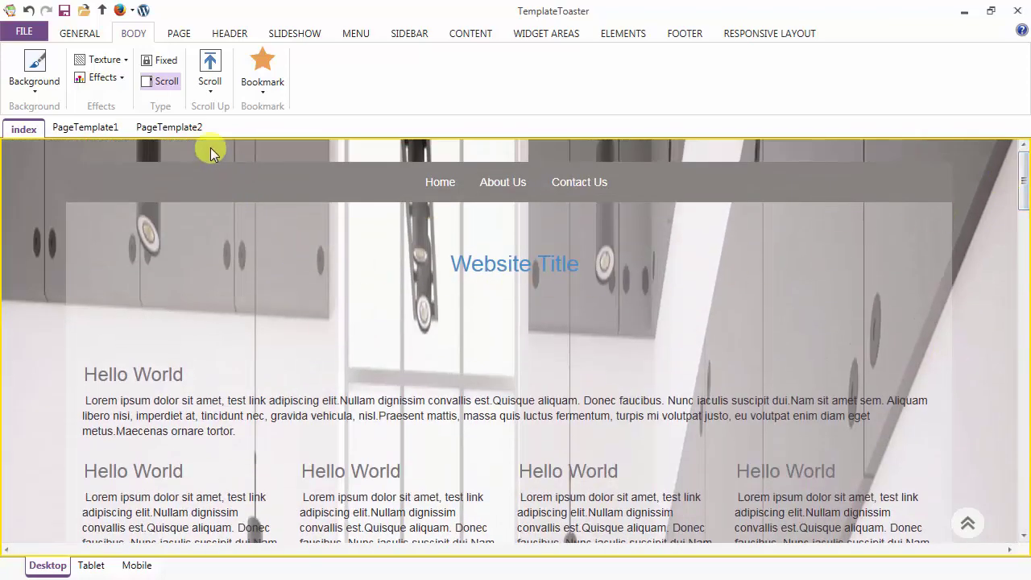
left_click(166, 61)
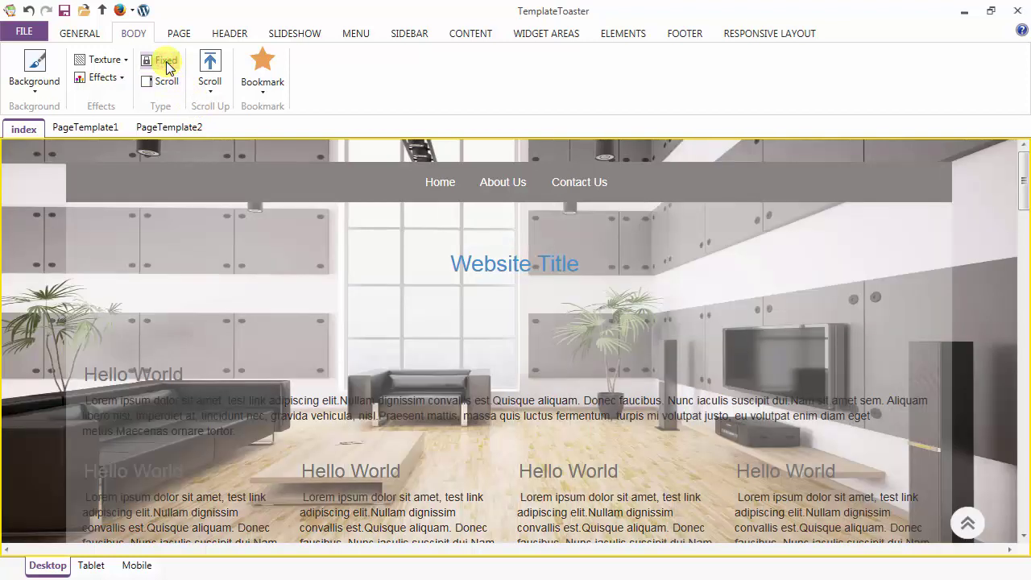
left_click(214, 78)
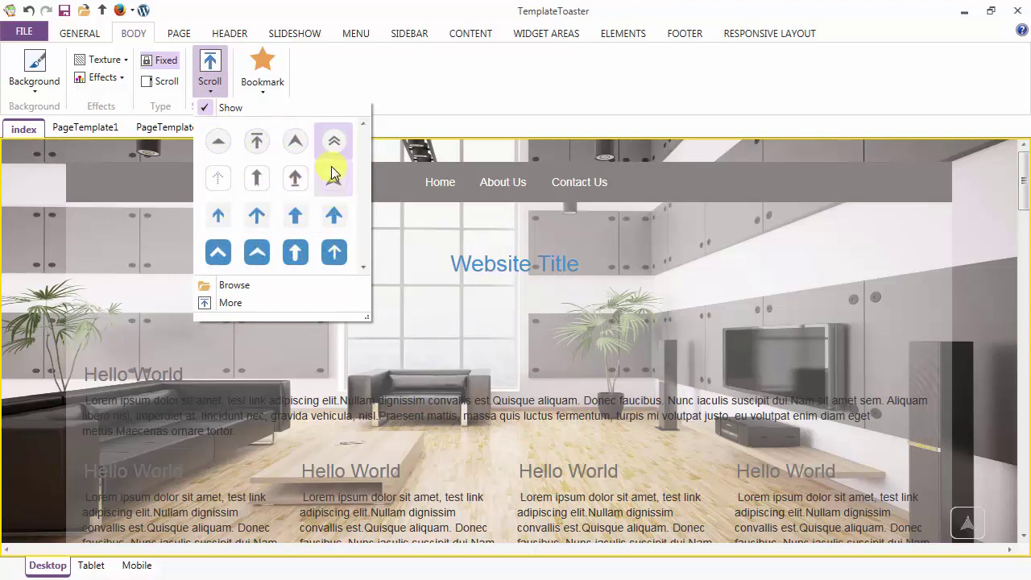
Choose the plain blue up-arrow style in More Scroll and review Border and Arrow Background settings.
left_click(232, 306)
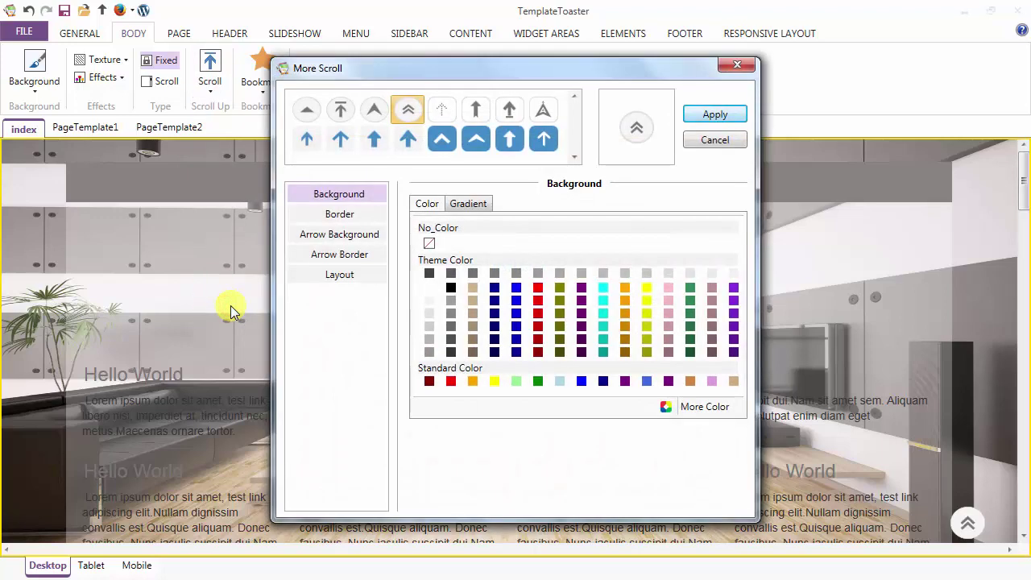
left_click(375, 142)
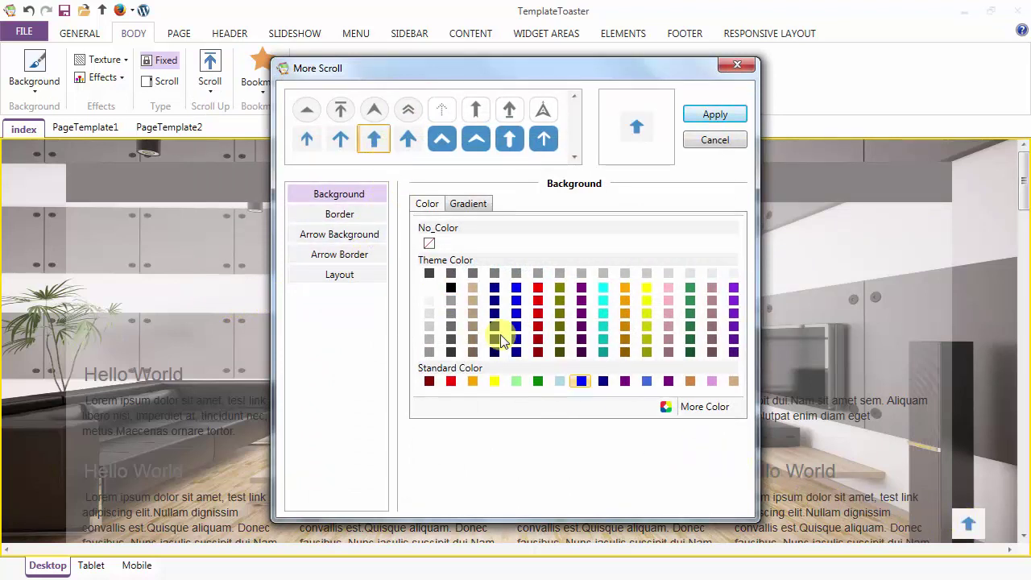
left_click(367, 216)
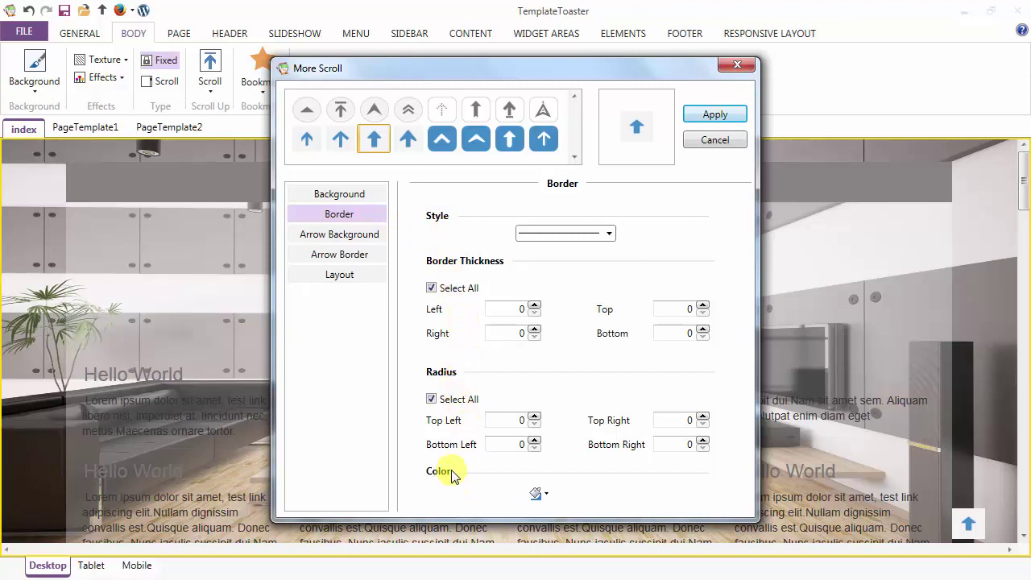
left_click(360, 242)
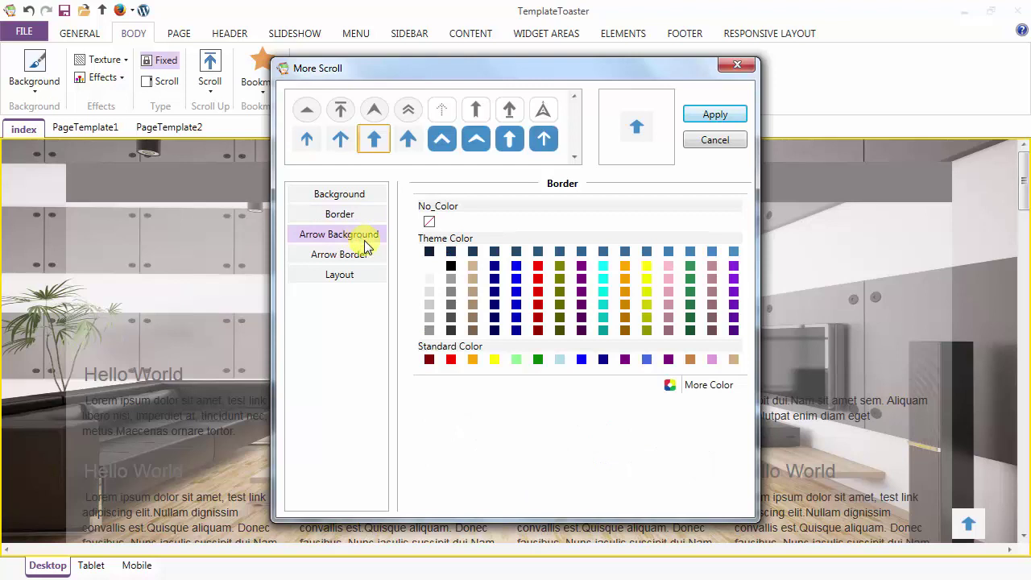
Give the scroll-to-top arrow a grey background and layout height 41, then apply.
left_click(448, 294)
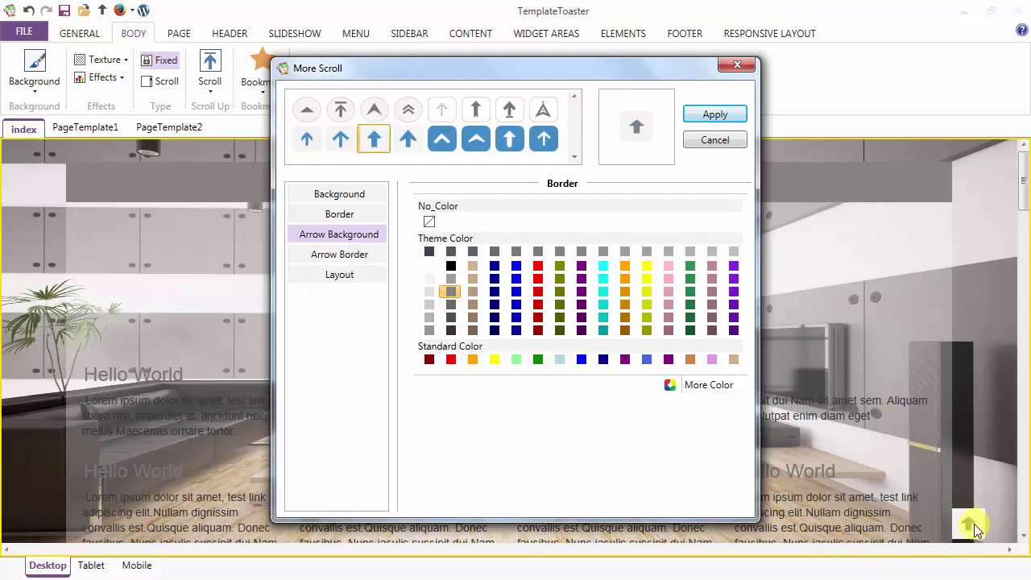
left_click(352, 263)
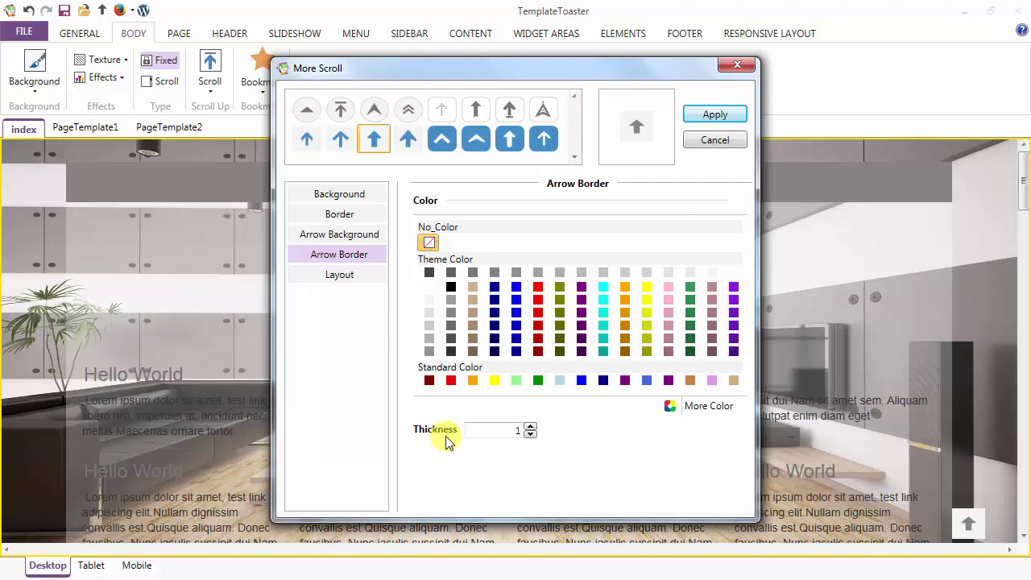
left_click(342, 278)
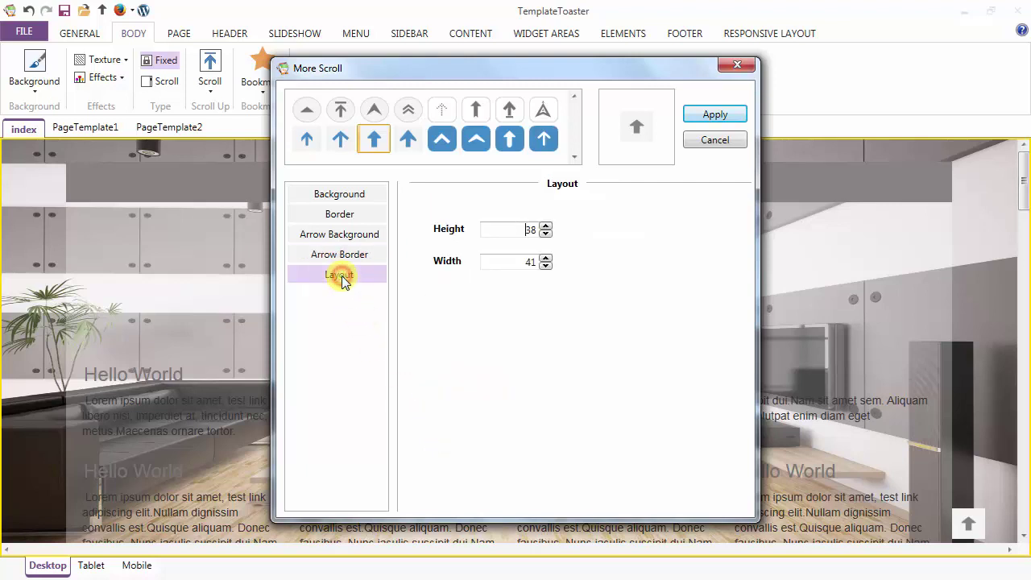
left_click(545, 226)
left_click(546, 226)
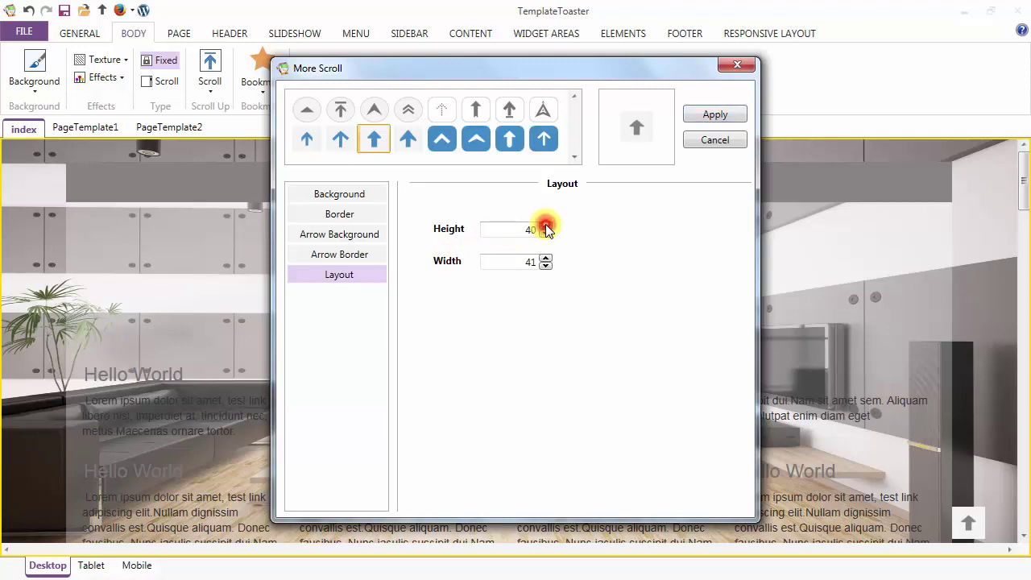
left_click(545, 225)
left_click(709, 117)
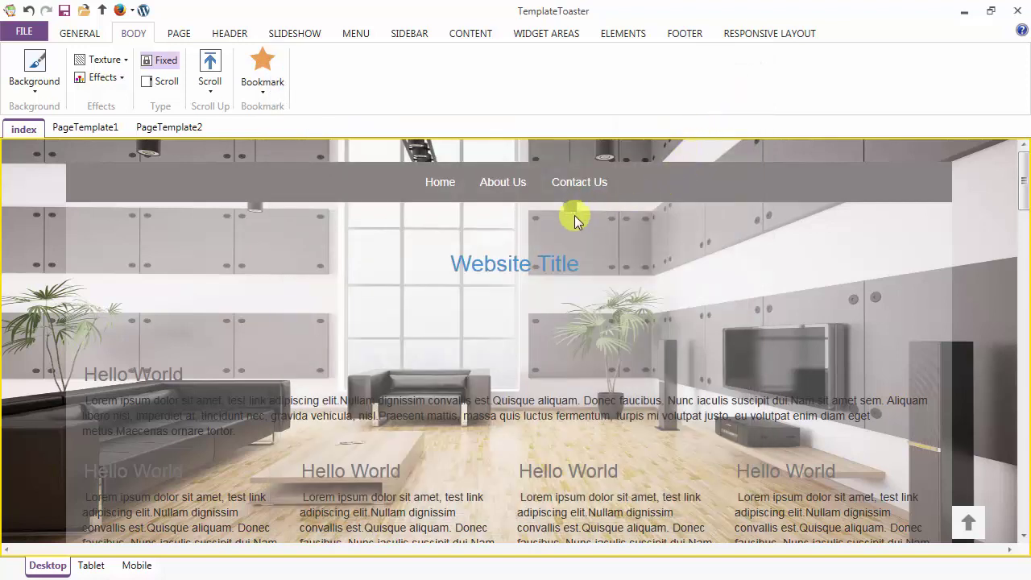
Save a bookmark named 'bookmark' and confirm it appears in the Bookmark list.
left_click(266, 73)
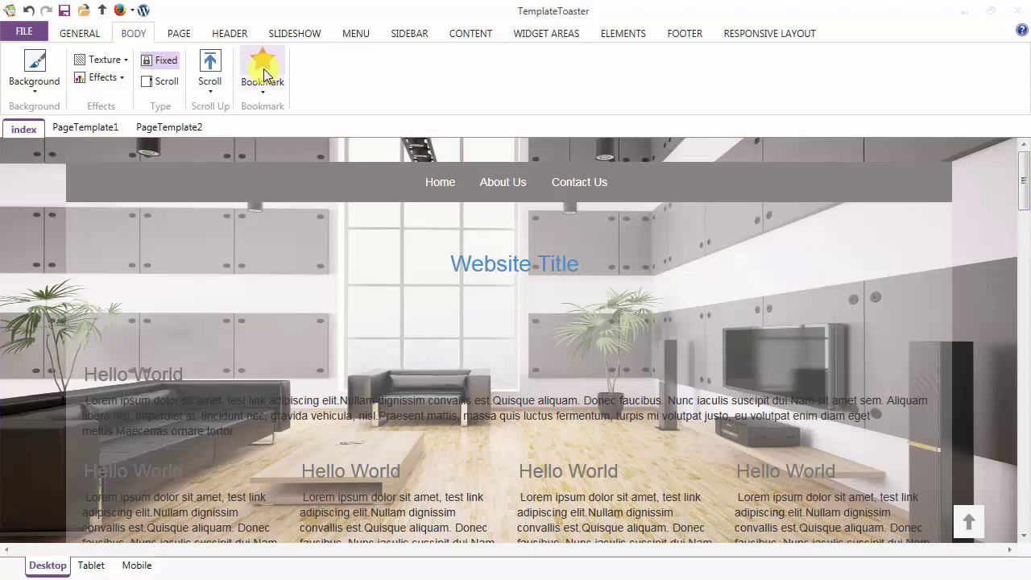
left_click(262, 69)
left_click(457, 274)
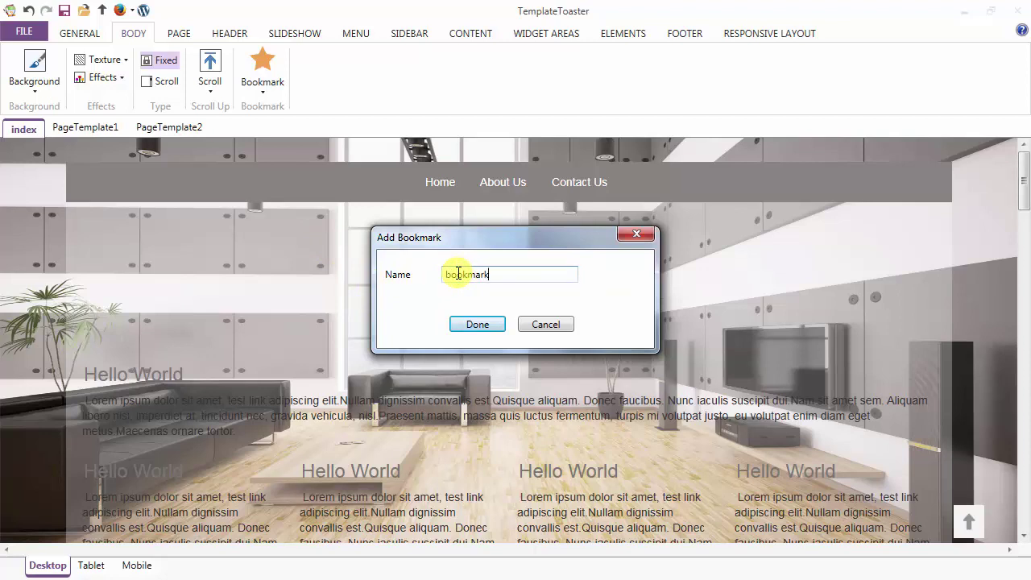
left_click(478, 324)
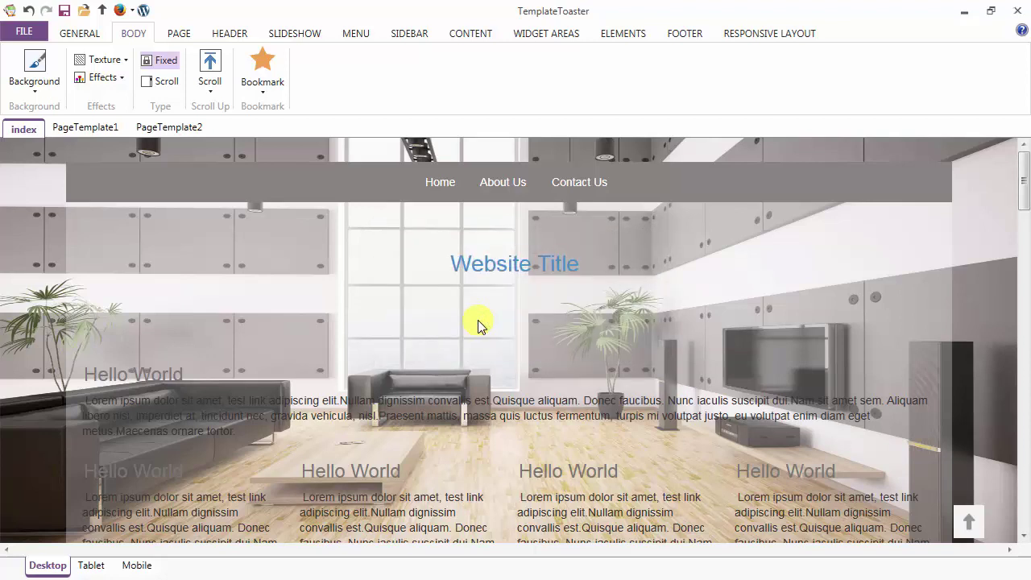
left_click(267, 92)
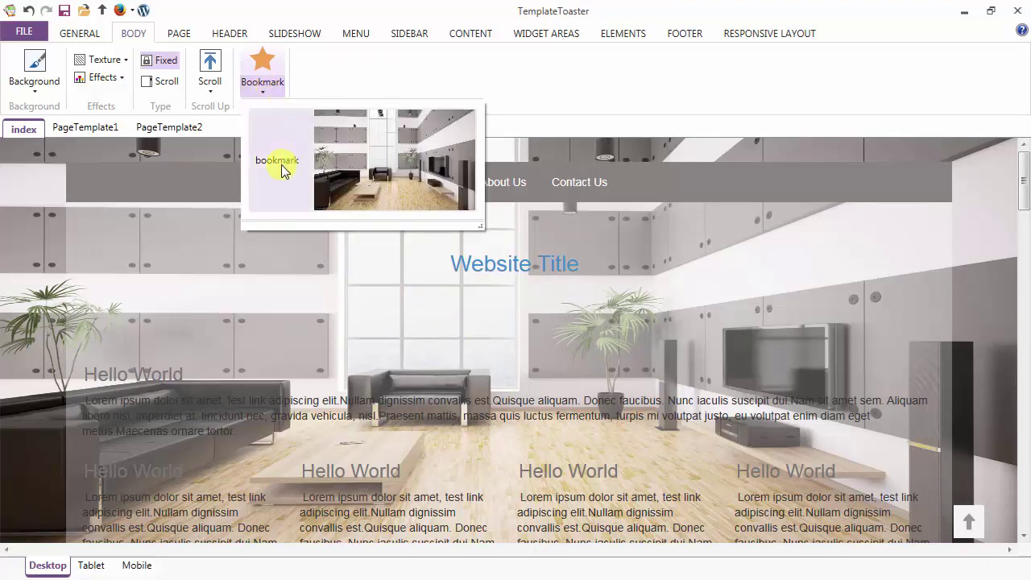
left_click(268, 90)
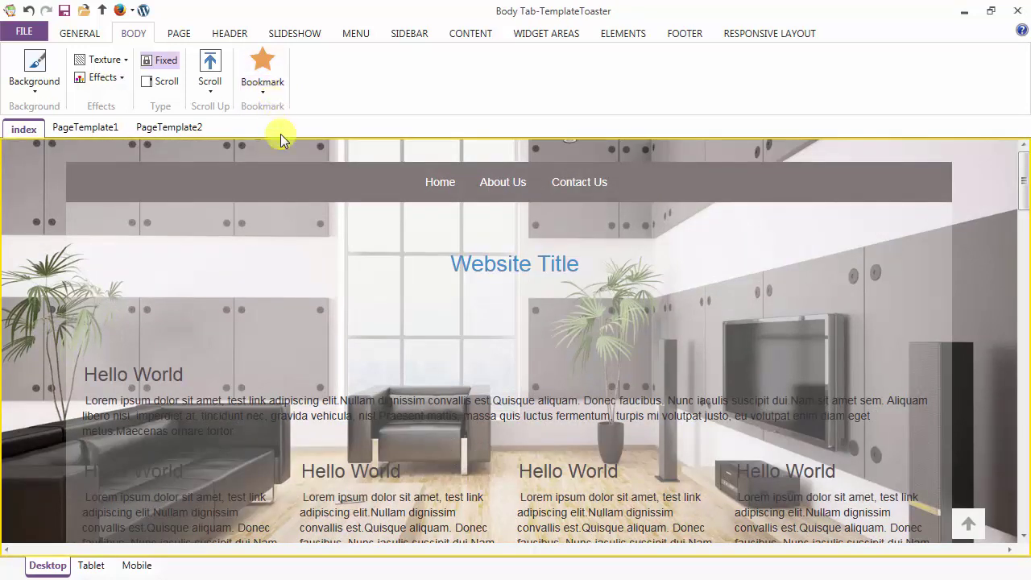
Preview the template at tablet width, then at mobile width with the interior-photo background behind the single column.
left_click(97, 567)
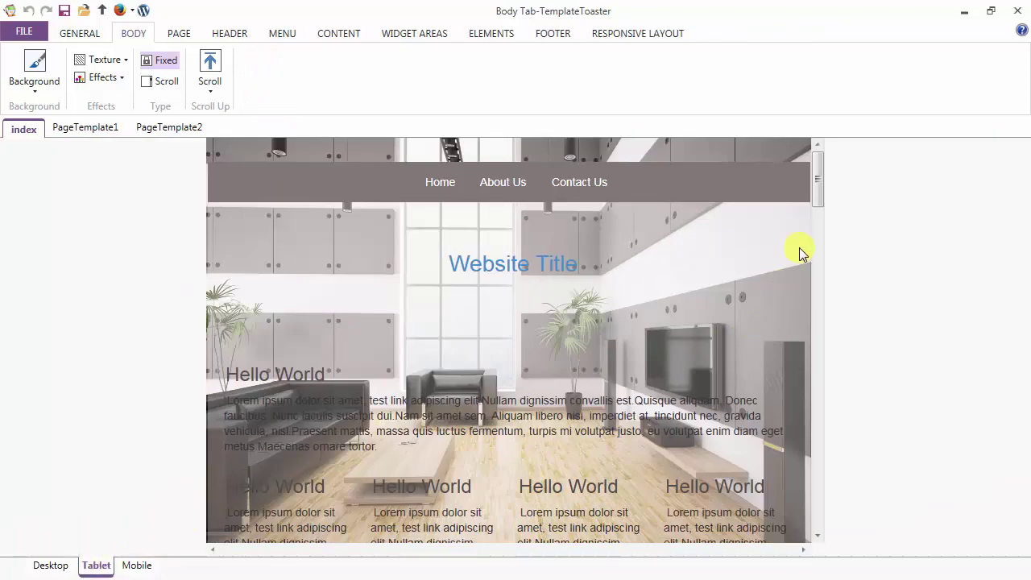
mouse_move(819, 194)
left_mouse_down()
mouse_move(834, 363)
mouse_move(833, 452)
mouse_move(817, 519)
mouse_move(835, 427)
mouse_move(820, 281)
mouse_move(824, 177)
left_mouse_up()
left_click(139, 567)
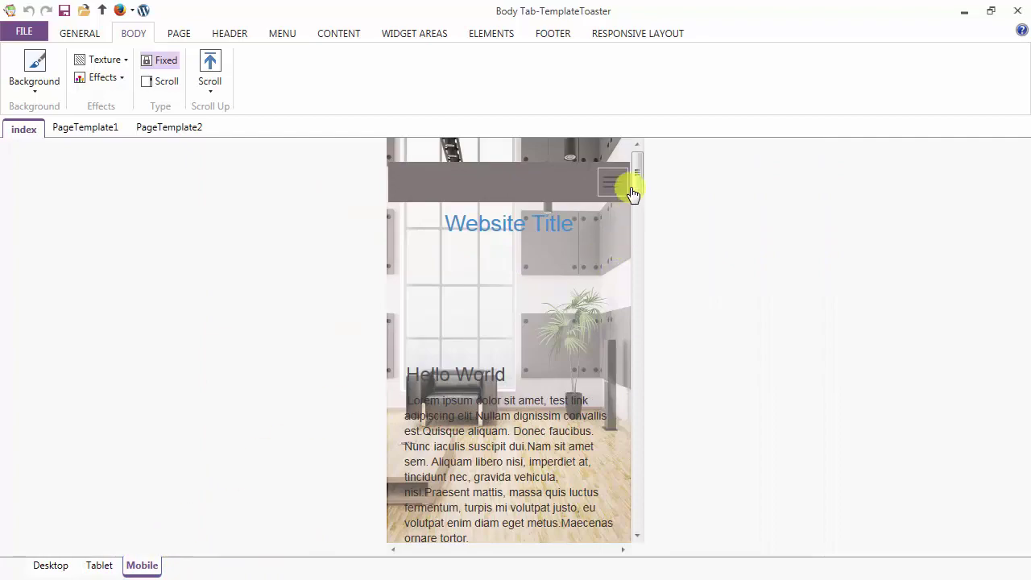
mouse_move(637, 185)
left_mouse_down()
mouse_move(635, 509)
mouse_move(644, 172)
left_mouse_up()
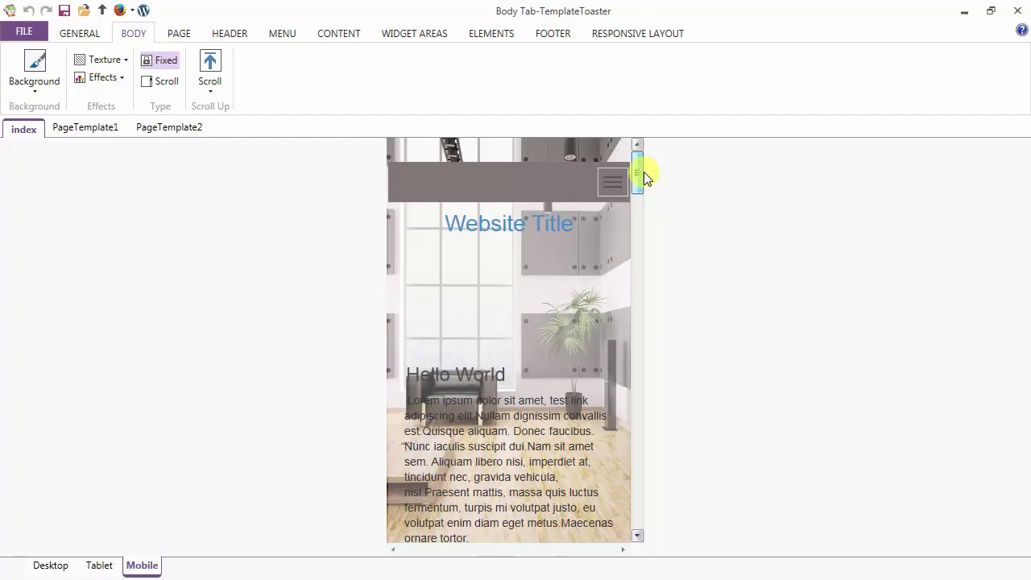